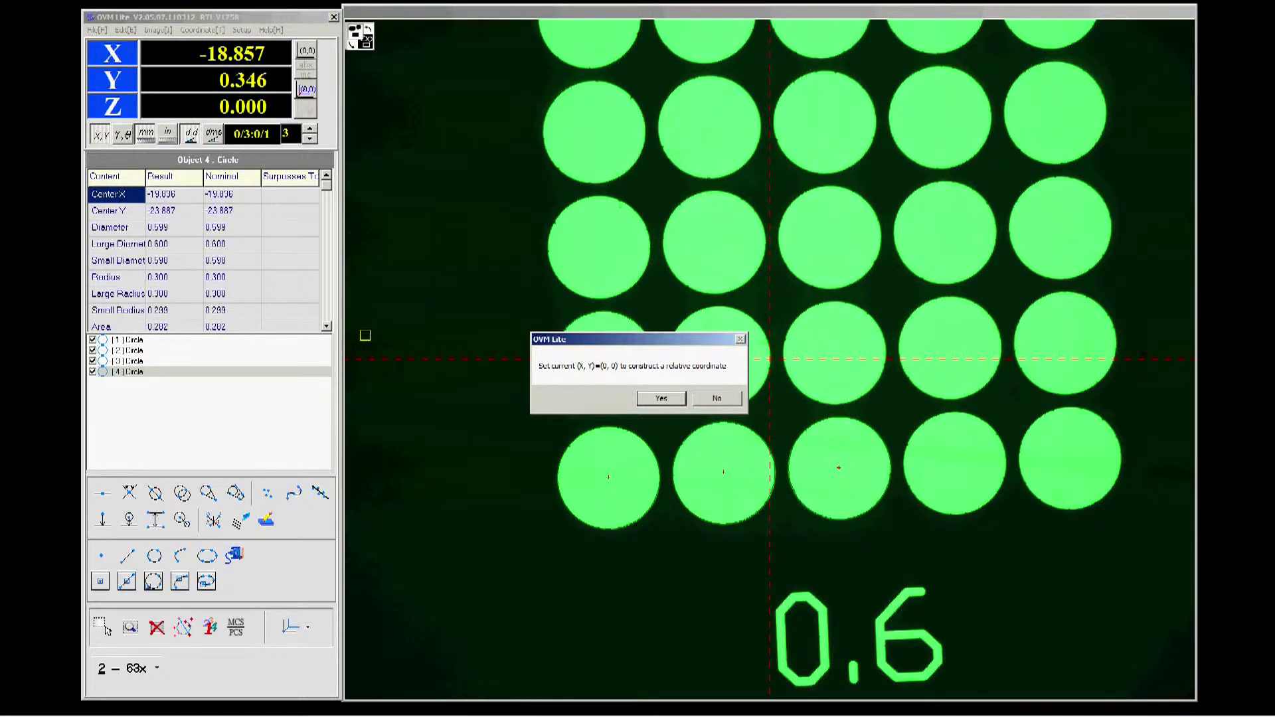
# - Bring up the reset prompt to make position X −19.199, Y −23.883 the origin
pyautogui.click(661, 398)
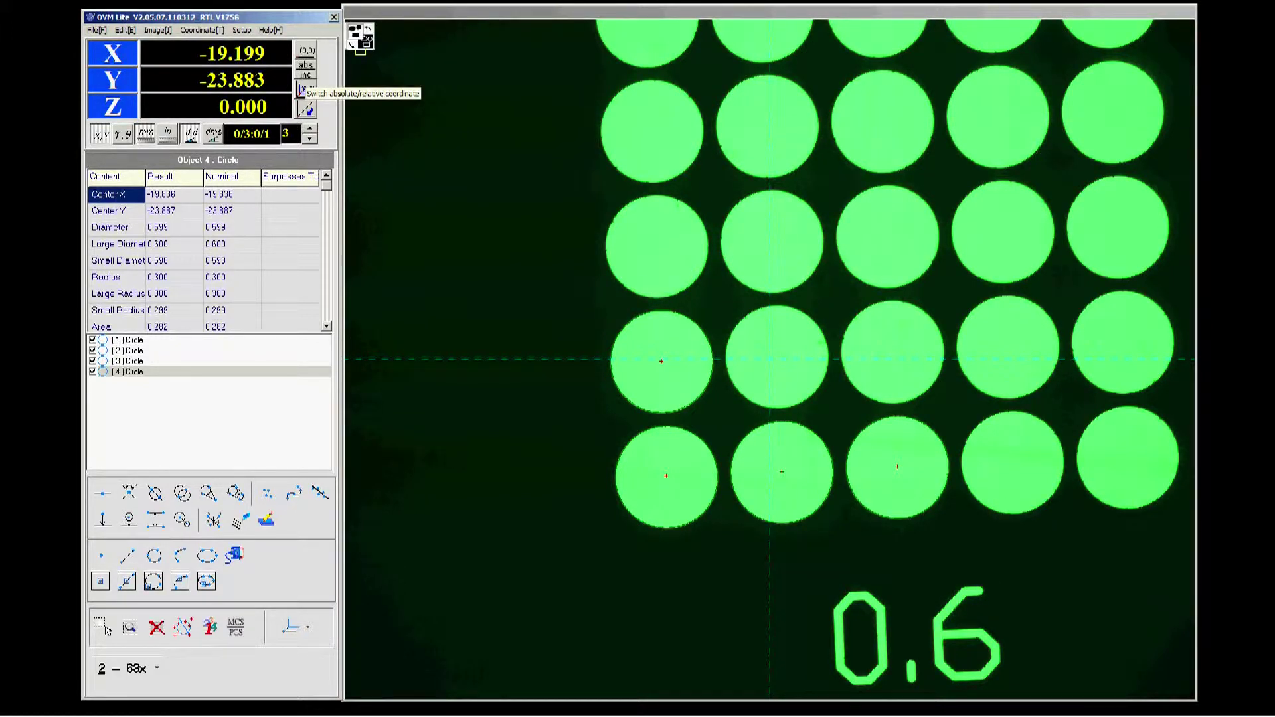
# - Confirm the reset so the readouts show relative X −0.342, Y 0.000
pyautogui.click(302, 90)
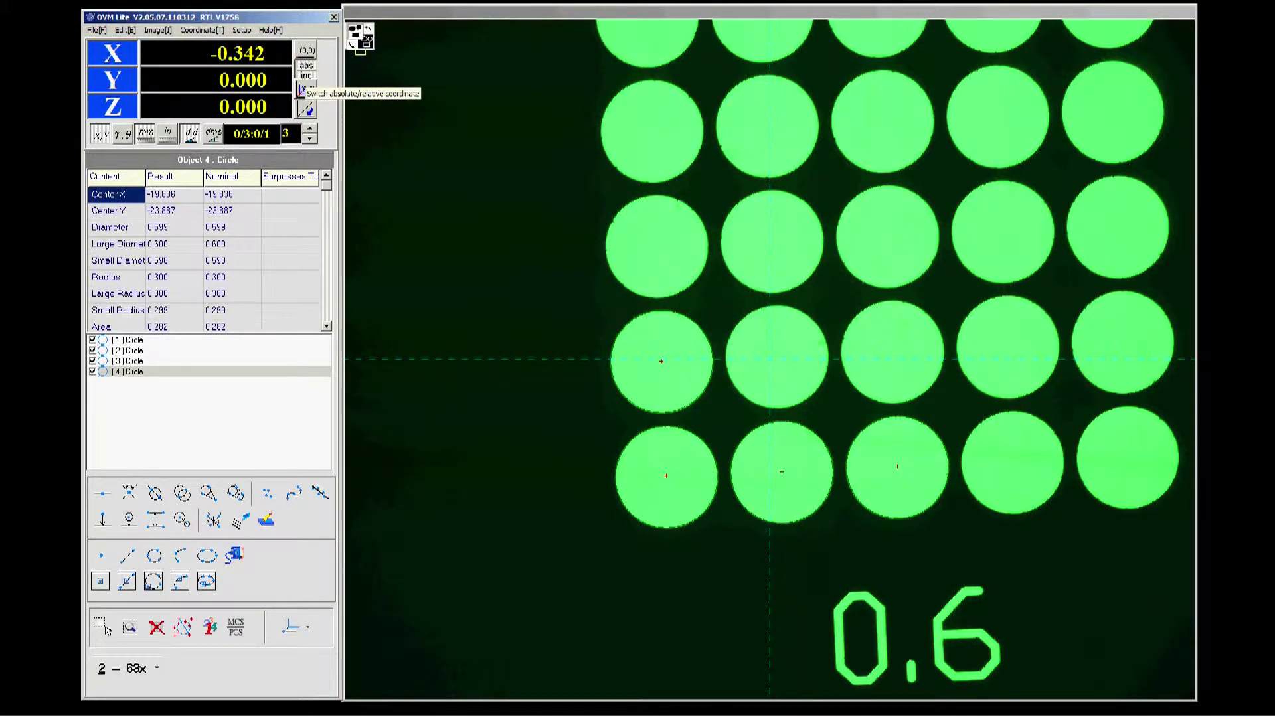
pyautogui.click(302, 88)
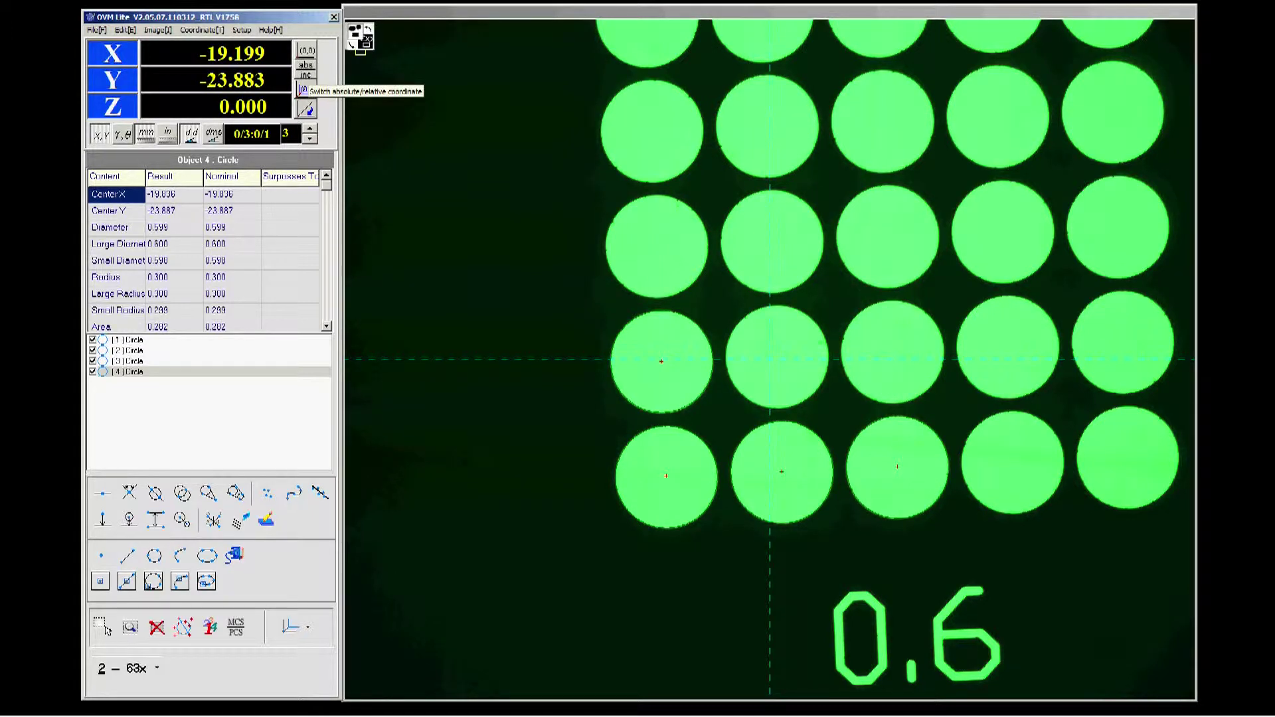
pyautogui.click(302, 90)
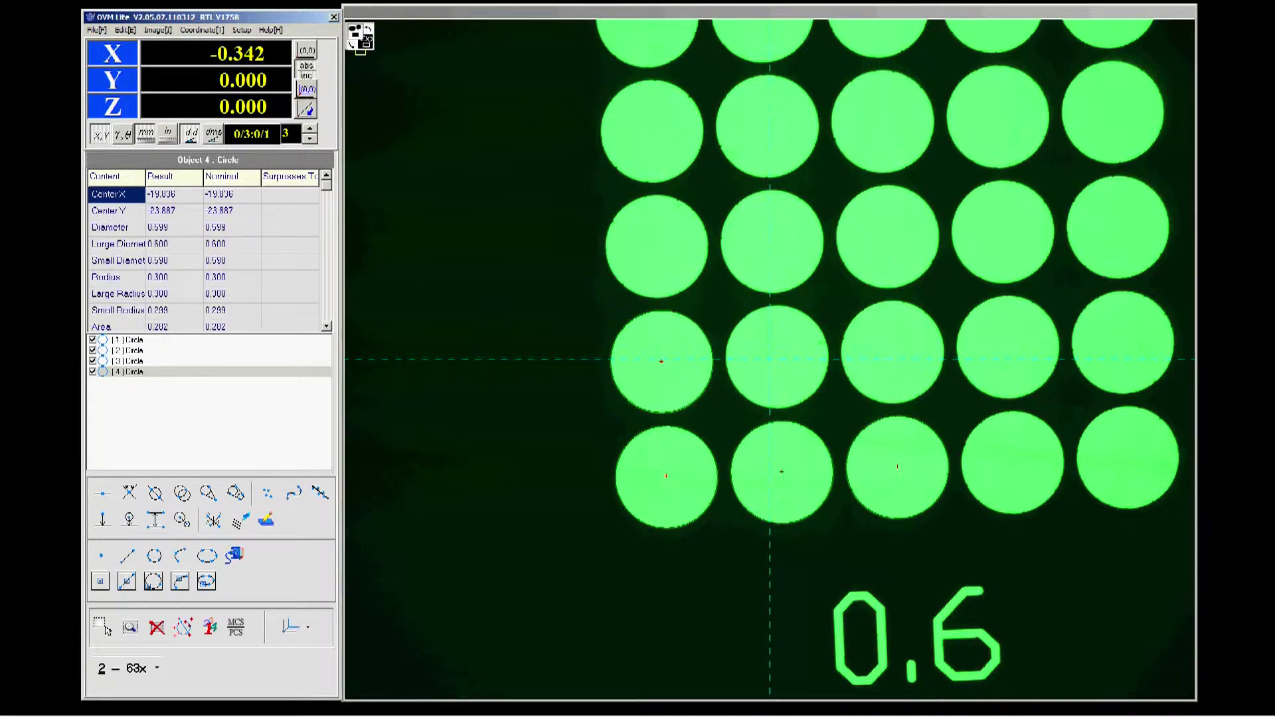
pyautogui.click(302, 90)
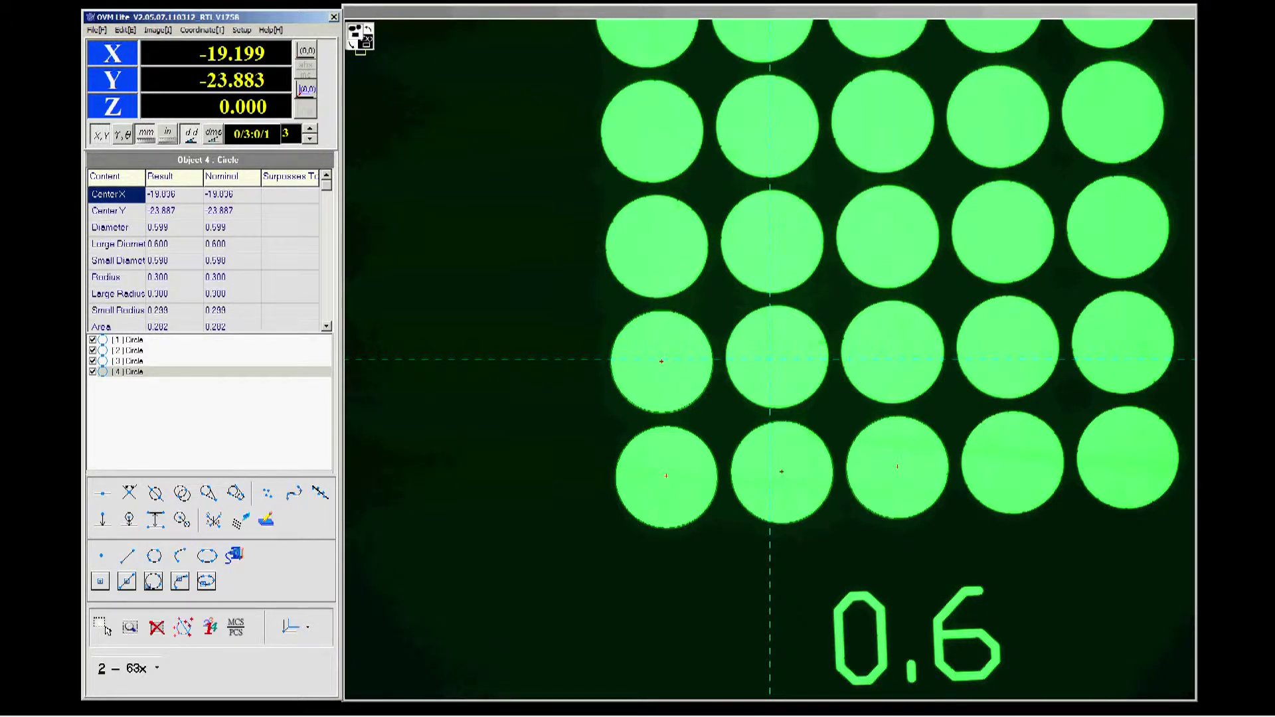
# - Zero the X readout with Coordinate Setup's 'Set current coordinate to 0' option
pyautogui.click(306, 90)
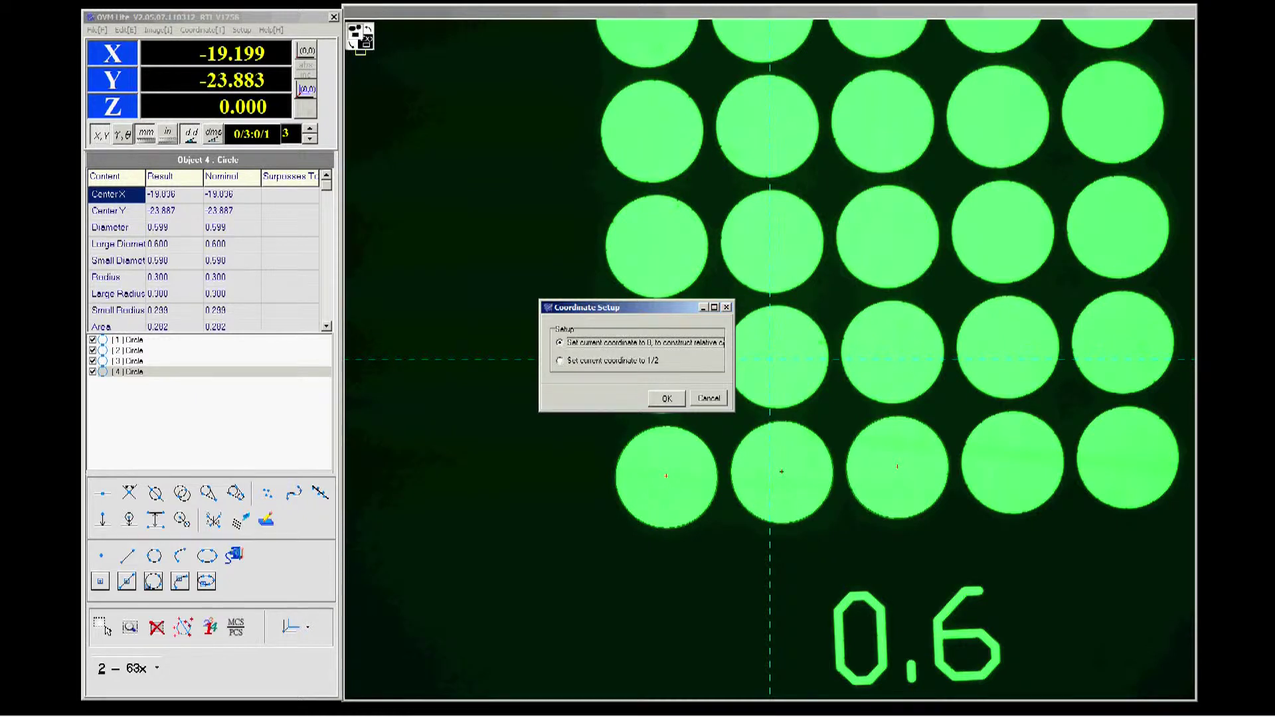
pyautogui.click(667, 397)
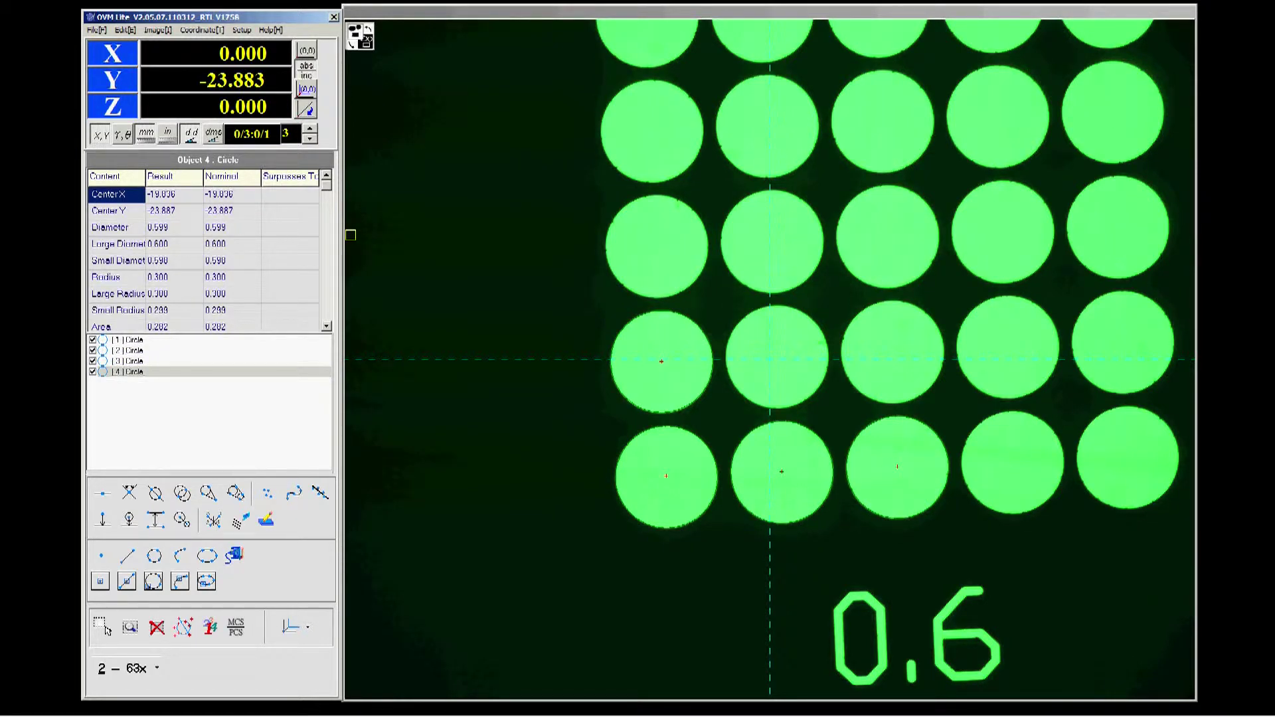
pyautogui.click(374, 44)
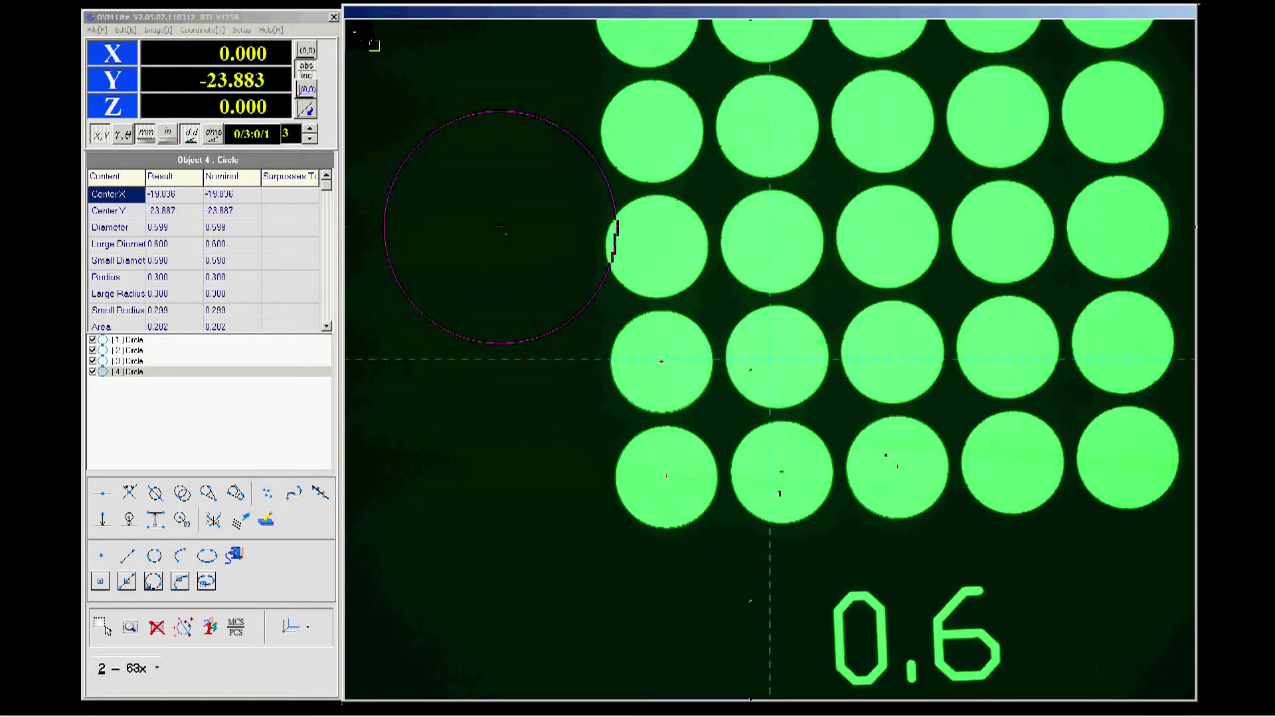
# - View the four circles as a drawing, select circle 1, then return to the live image
pyautogui.click(374, 45)
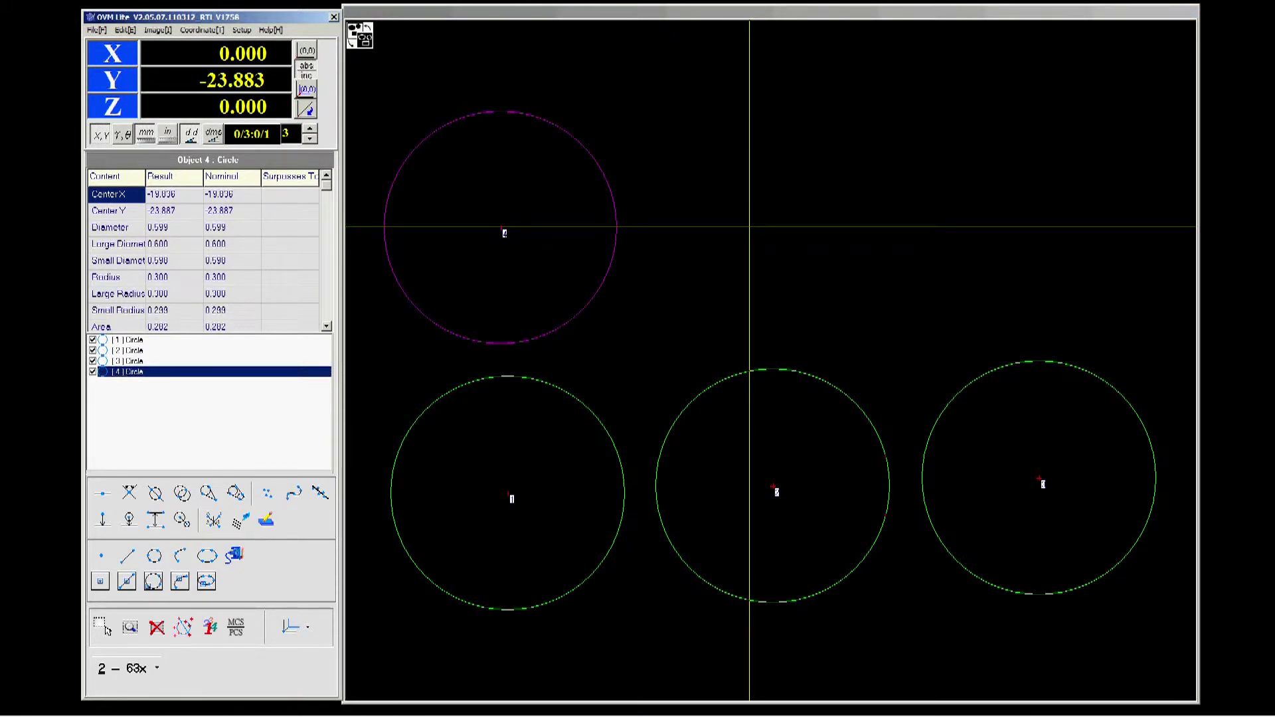
pyautogui.press('Home')
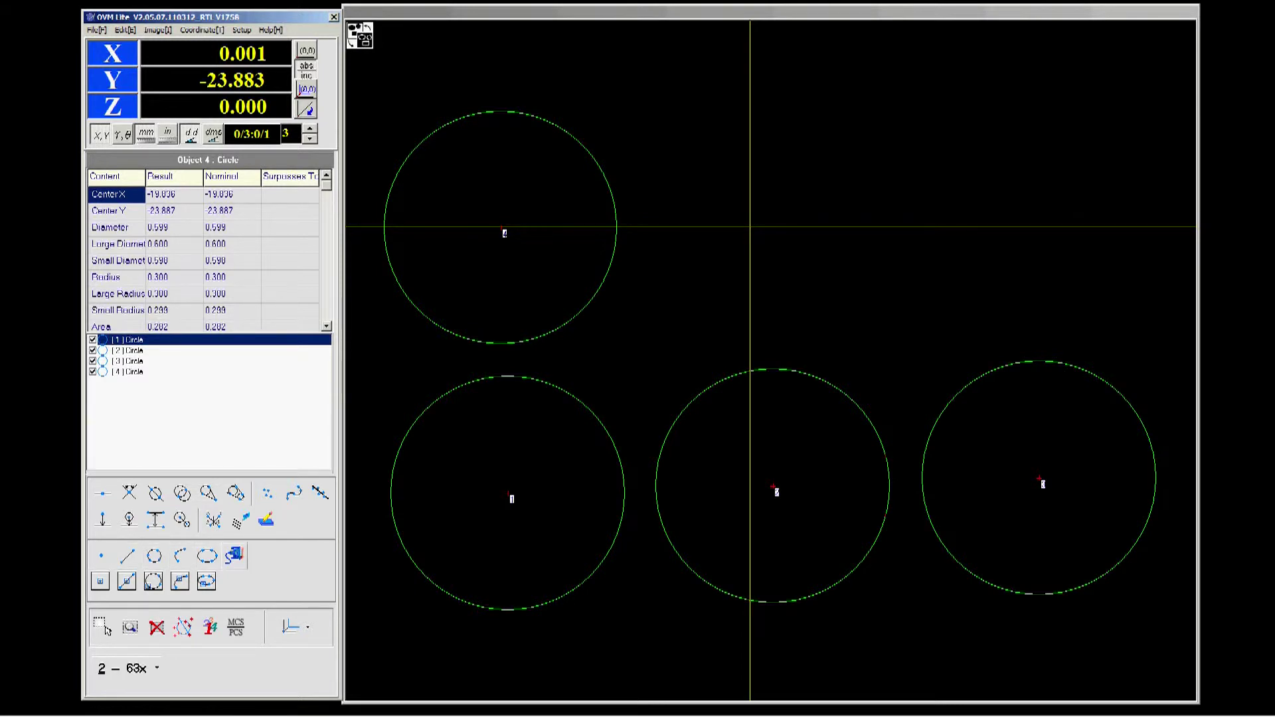
pyautogui.click(359, 37)
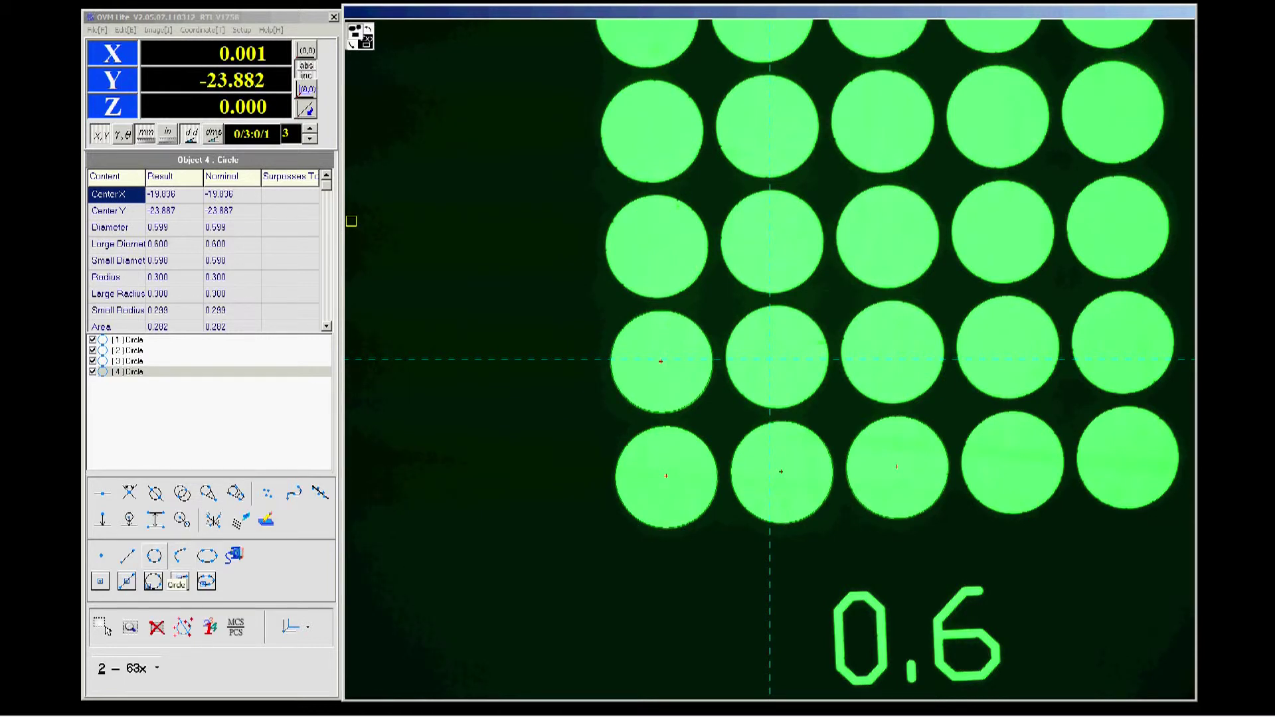
# - Measure the fourth bottom-row dot as circle 5, diameter 0.603, with the Circle tool
pyautogui.click(155, 557)
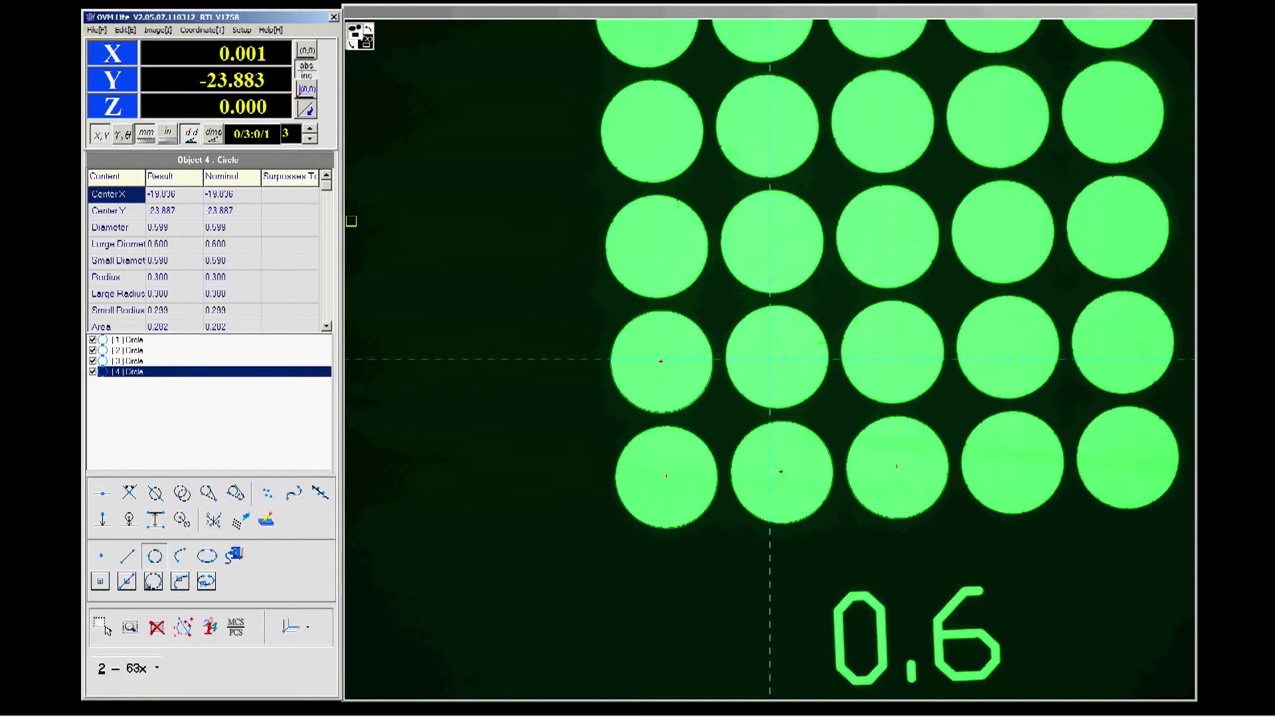
pyautogui.click(350, 222)
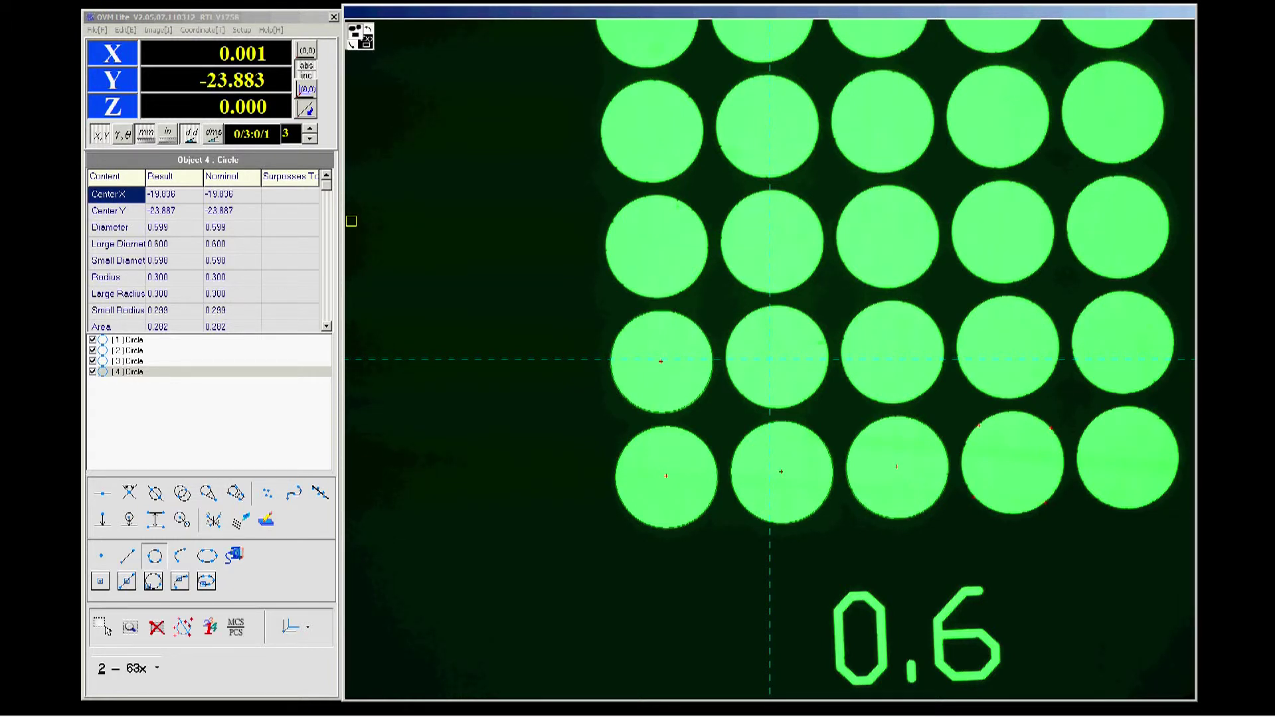
pyautogui.click(1013, 464)
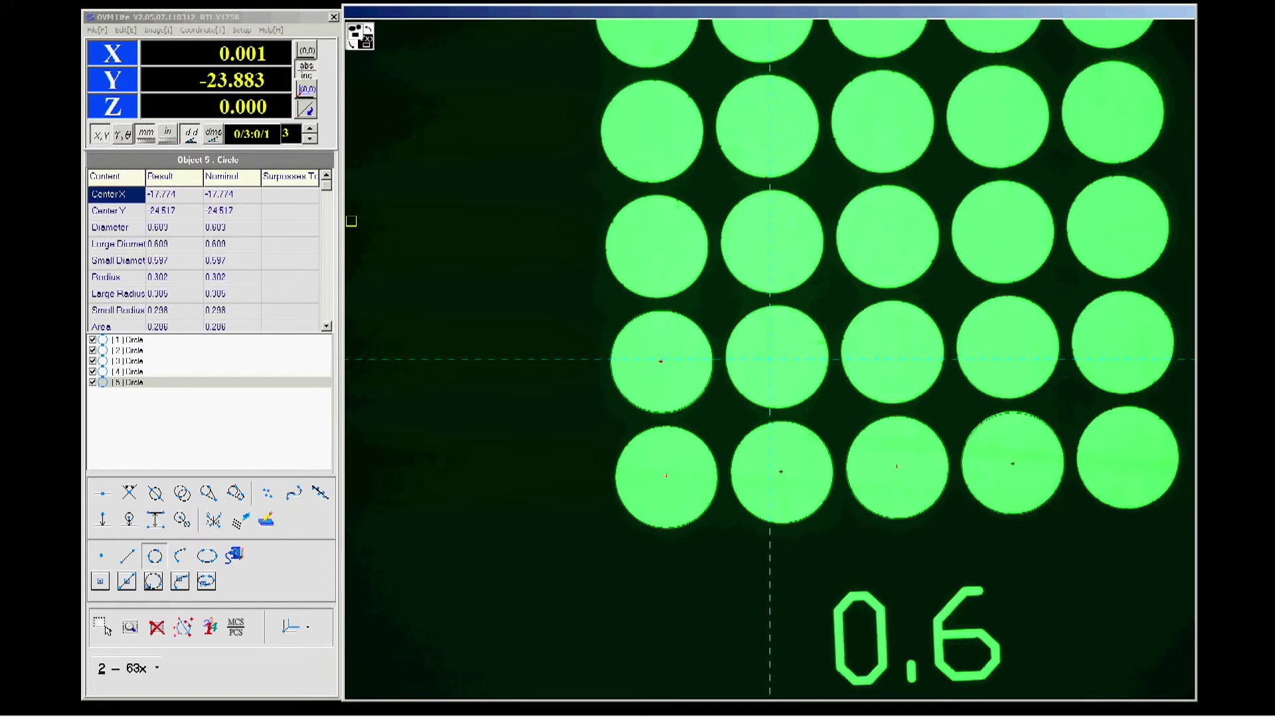